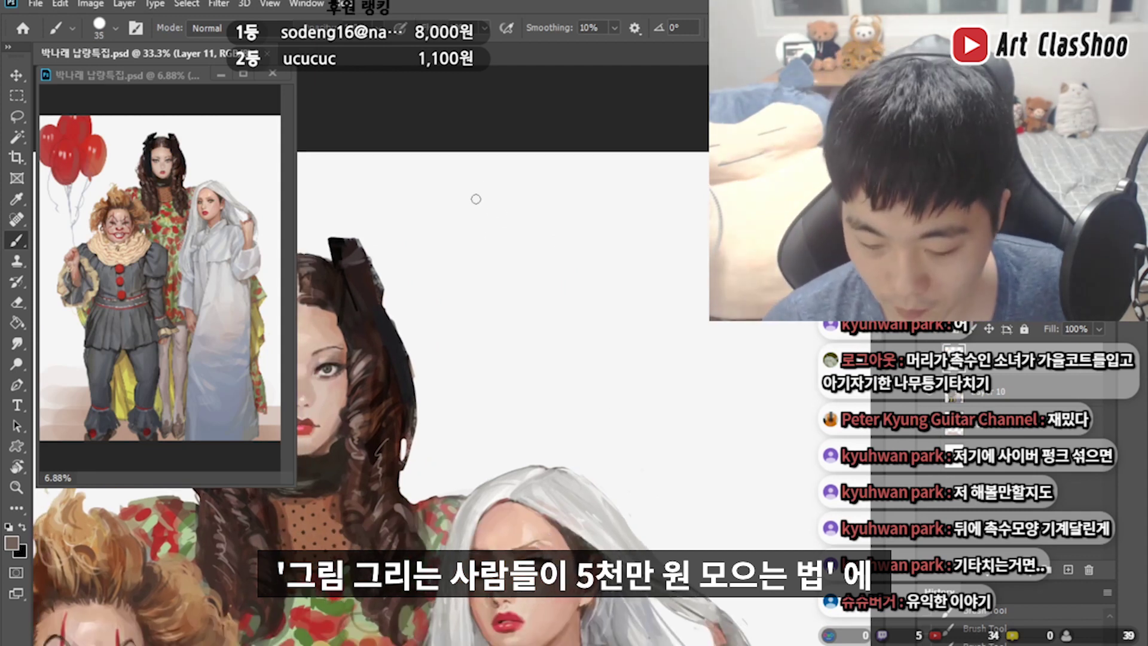
- Hand-write '5000원.' in brown above the women's heads, shrinking the brush from 35 to 25 for the period
drag(475, 182, 482, 230)
mouse_move(516, 192)
mouse_down()
mouse_move(543, 198)
mouse_move(574, 181)
mouse_move(589, 220)
mouse_up()
mouse_move(571, 208)
mouse_down()
mouse_move(595, 223)
mouse_move(592, 189)
mouse_up()
key(bracketleft)
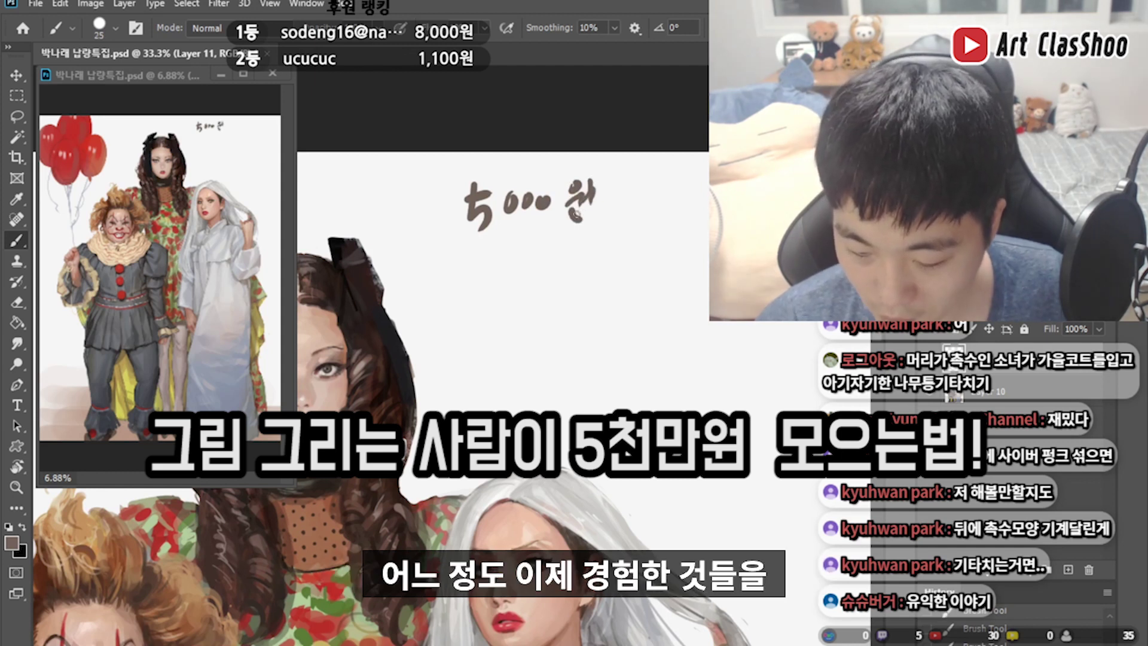
click(606, 214)
drag(603, 246, 594, 258)
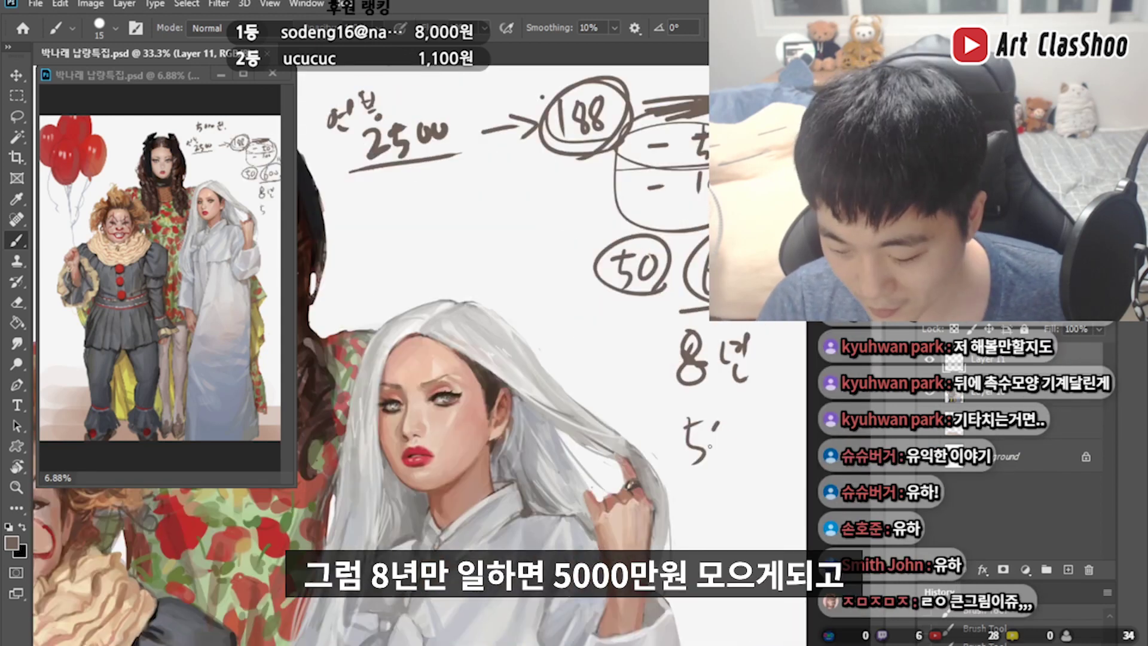
- Write a circled 5000 to finish the savings sketch
mouse_move(712, 439)
mouse_down()
mouse_move(761, 439)
mouse_move(664, 455)
mouse_move(783, 413)
mouse_up()
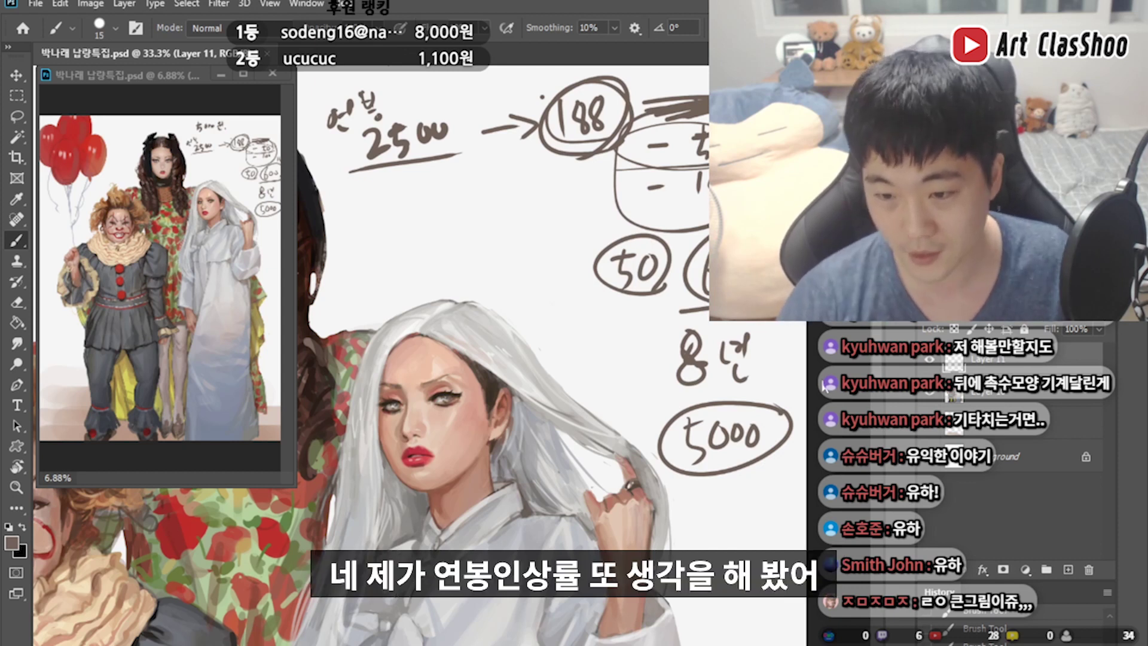
scroll(688, 421, down, 3)
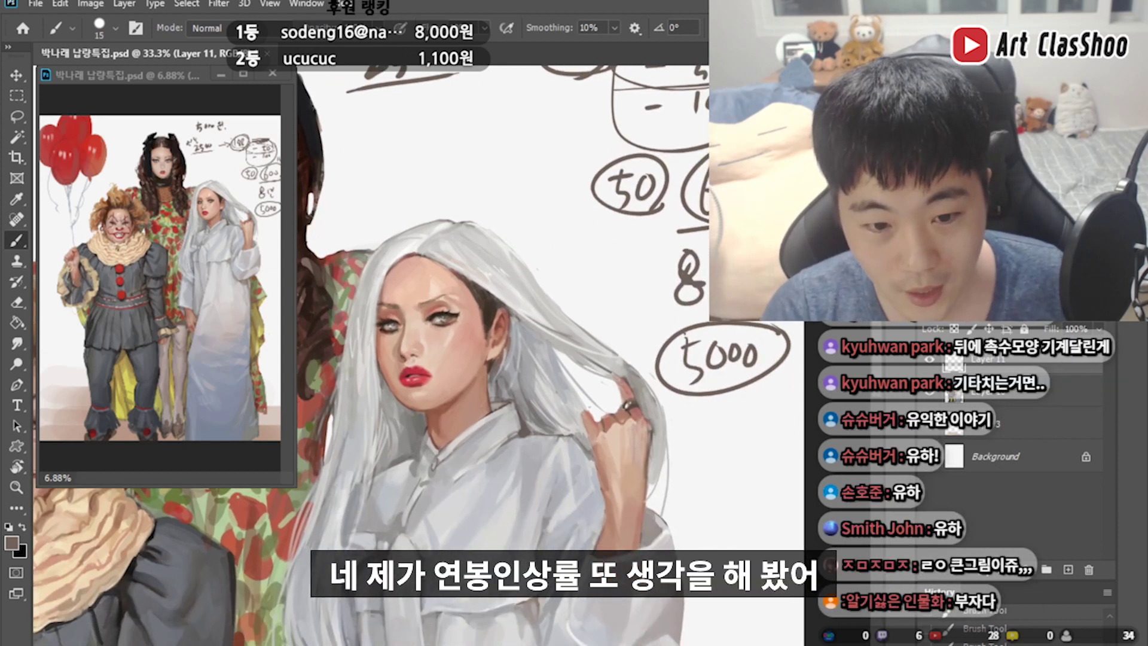
drag(717, 432, 666, 400)
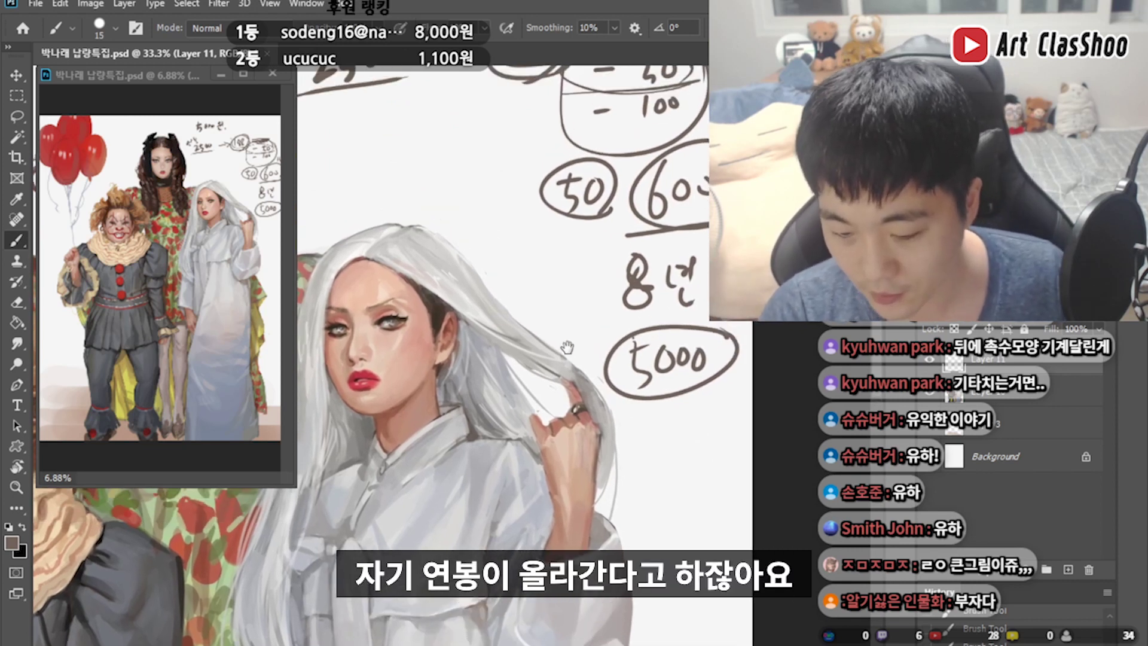
- Write '600 – 630' on a fresh blank canvas area to start a new series
mouse_move(562, 315)
mouse_down()
mouse_move(597, 348)
mouse_move(643, 510)
mouse_up()
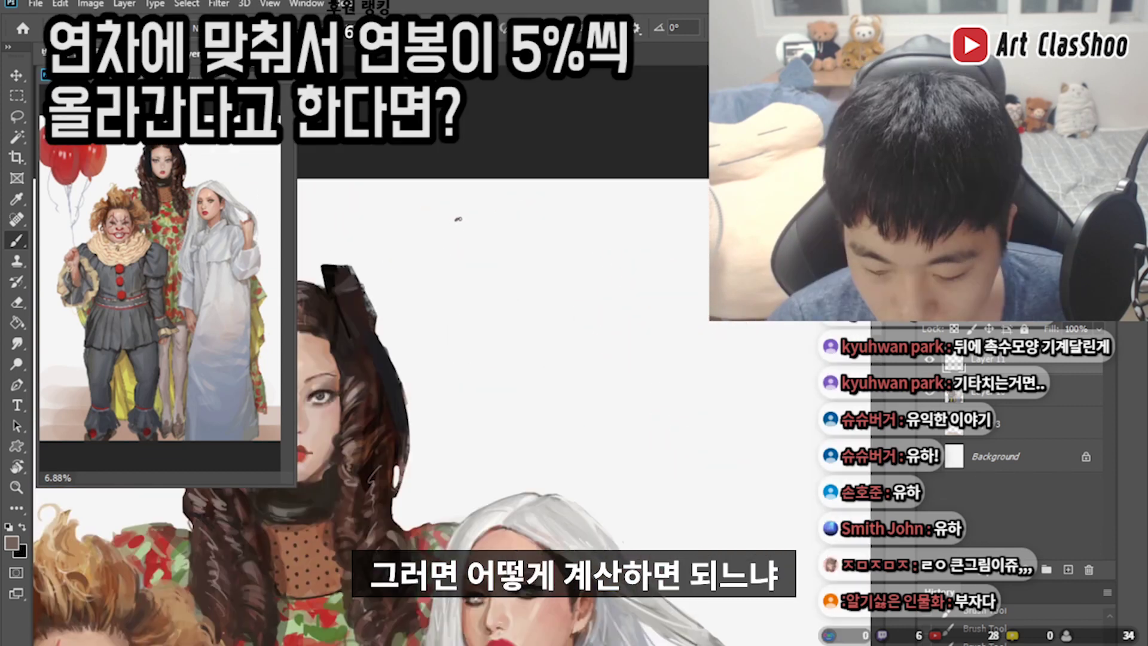
drag(455, 220, 450, 250)
mouse_move(472, 234)
mouse_down()
mouse_move(491, 245)
mouse_move(526, 237)
mouse_move(479, 213)
mouse_move(519, 225)
mouse_up()
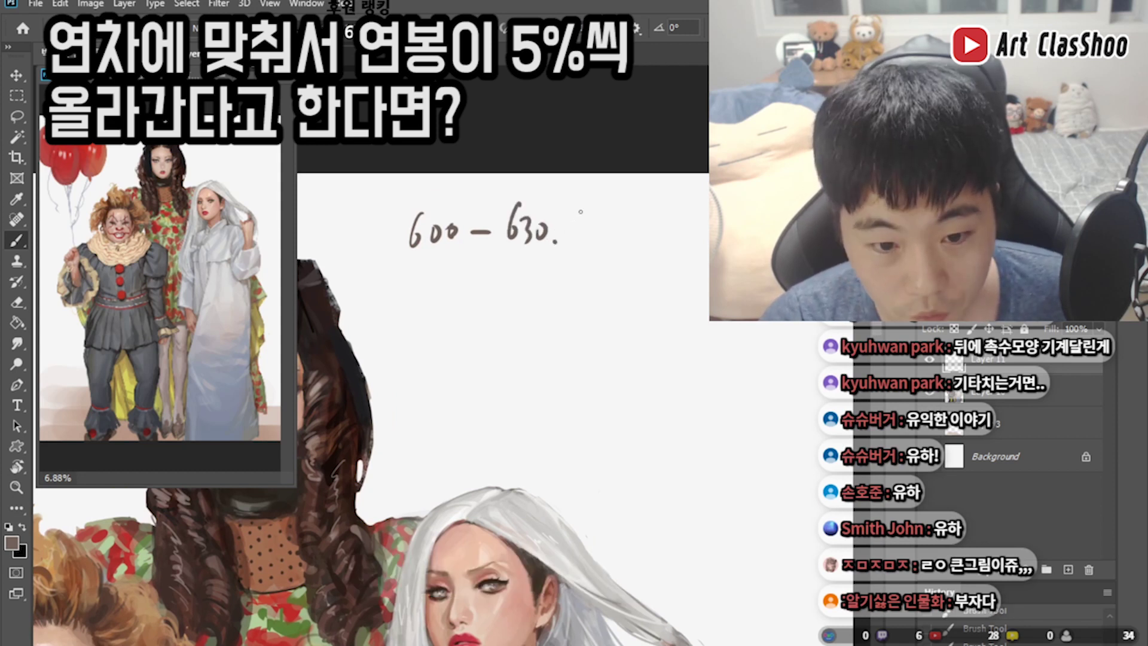
- Continue the yearly figures past 662 to '777. 815', underline them, and circle a 7
click(631, 238)
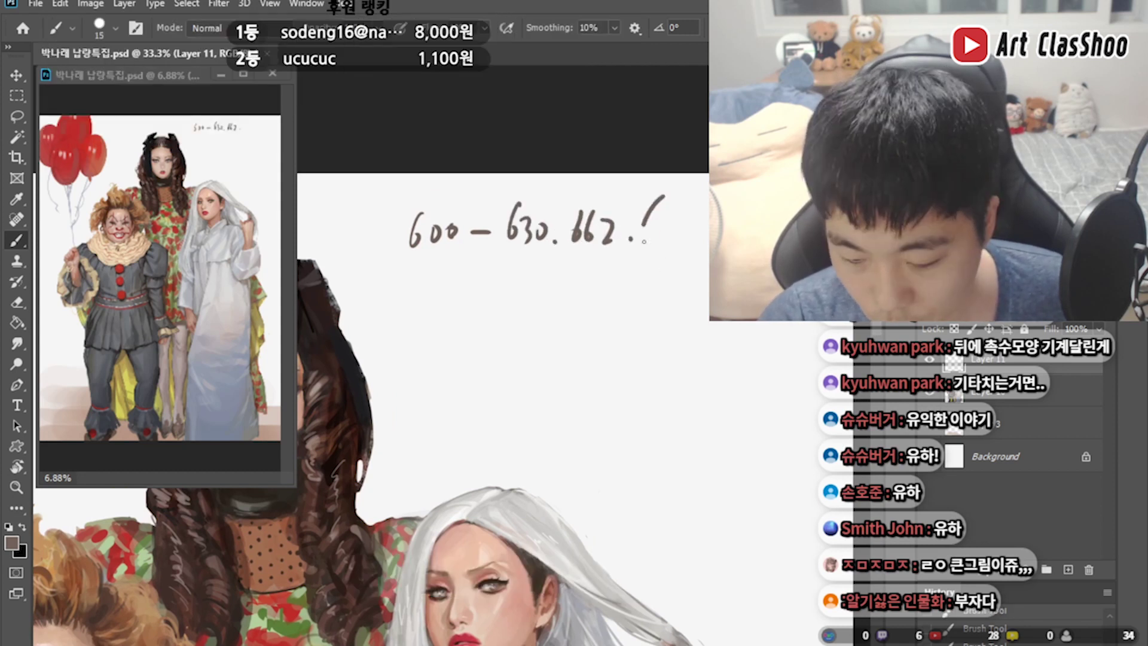
drag(688, 240, 668, 219)
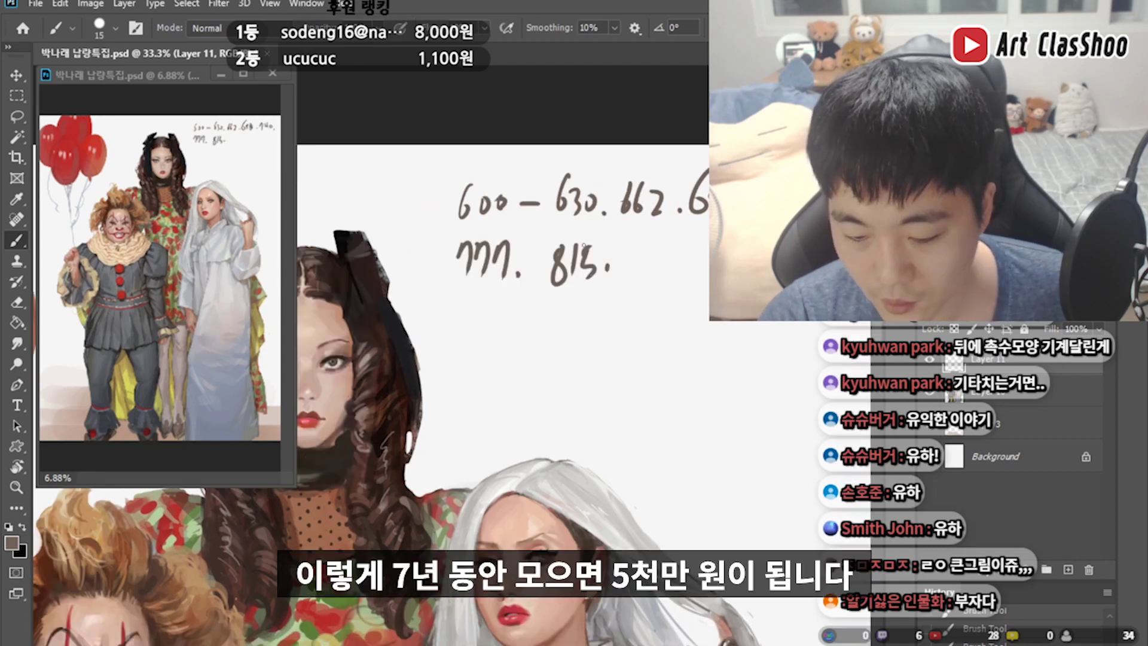
drag(596, 288, 522, 287)
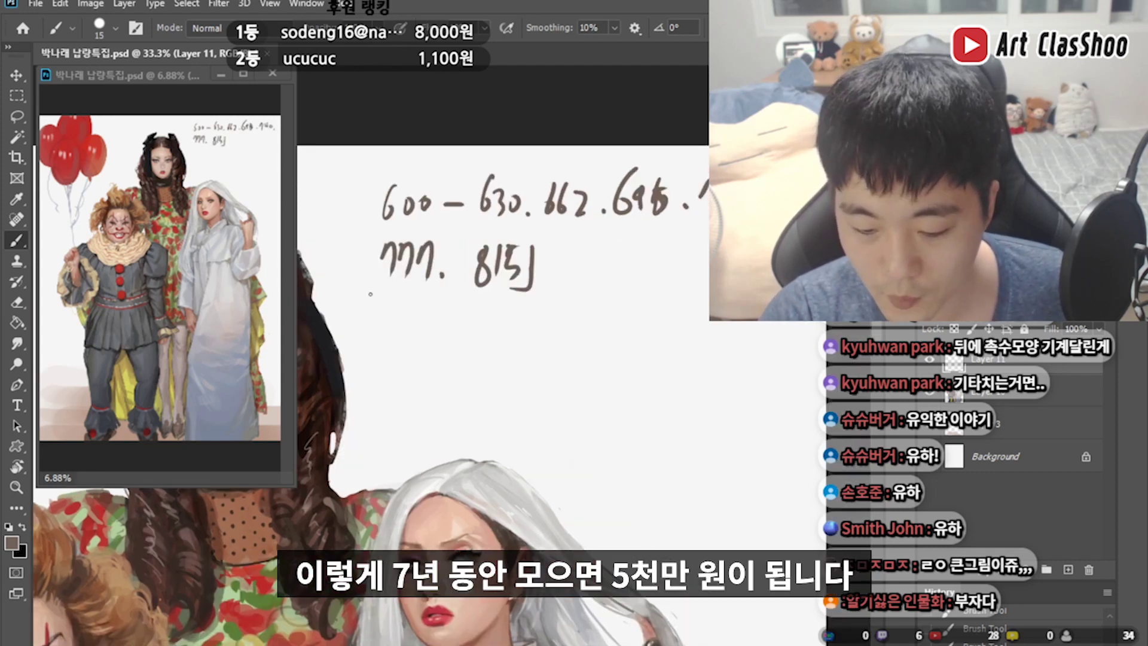
drag(371, 295, 531, 289)
drag(573, 242, 589, 248)
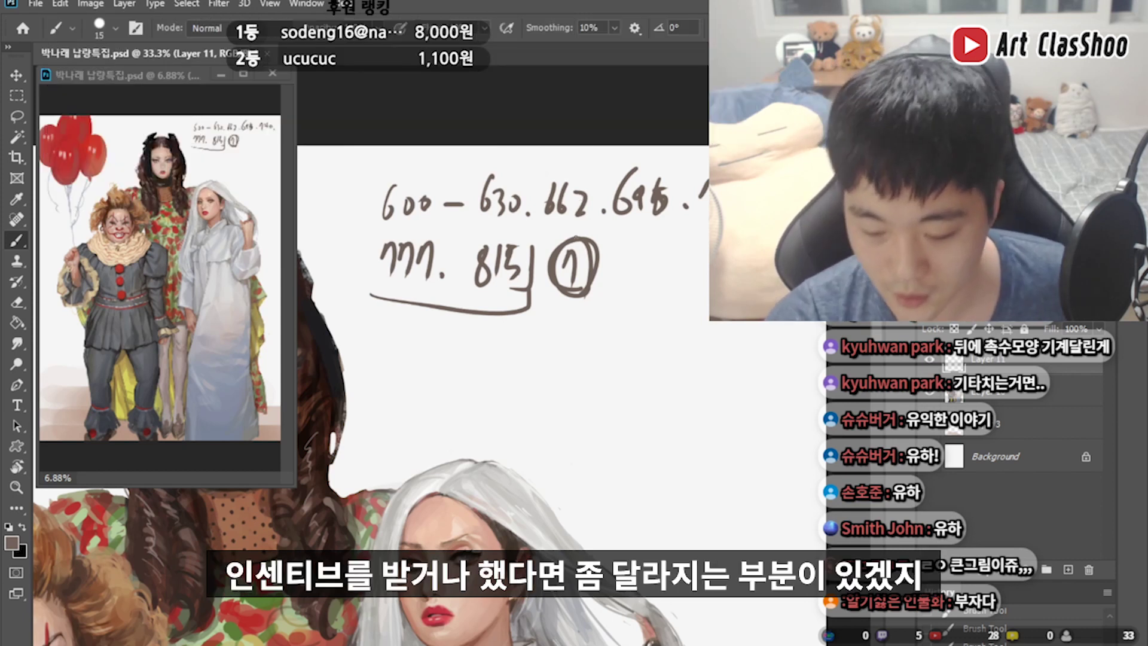
- Write 1800 beneath the circled 7 and circle it
drag(607, 310, 623, 276)
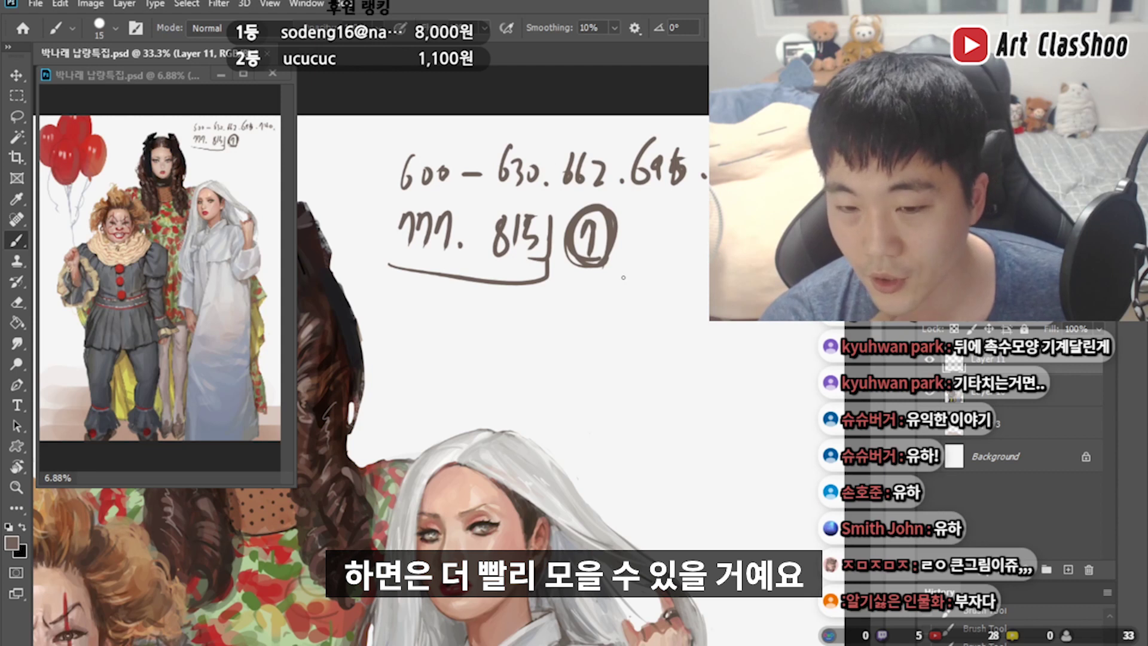
drag(623, 277, 647, 226)
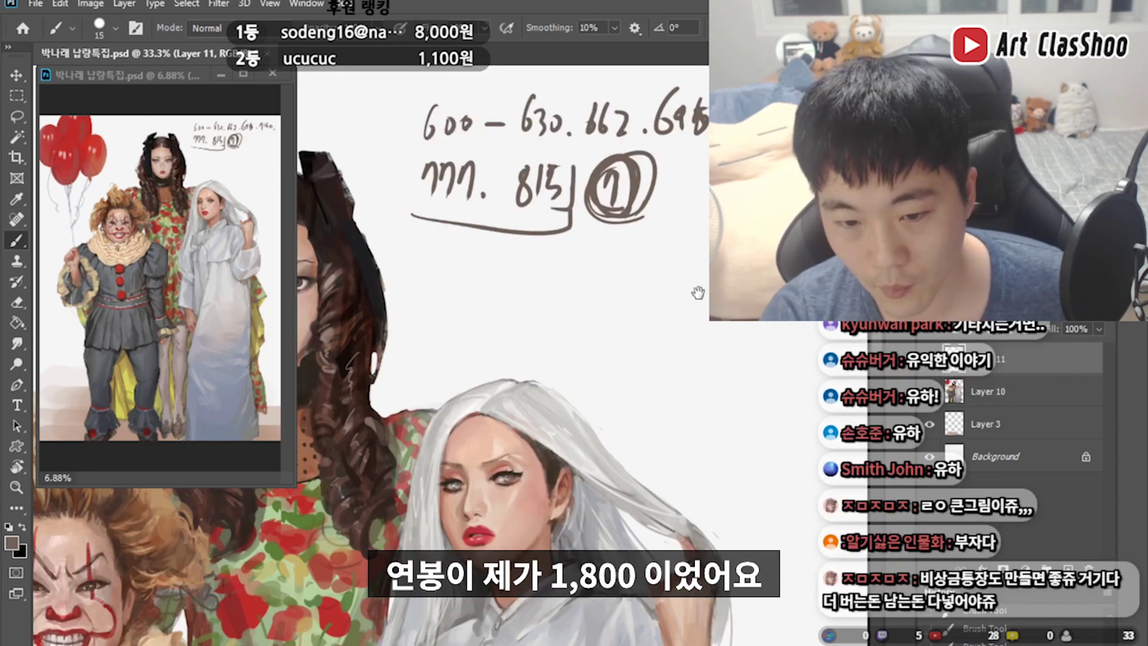
drag(699, 236, 708, 252)
drag(604, 284, 599, 287)
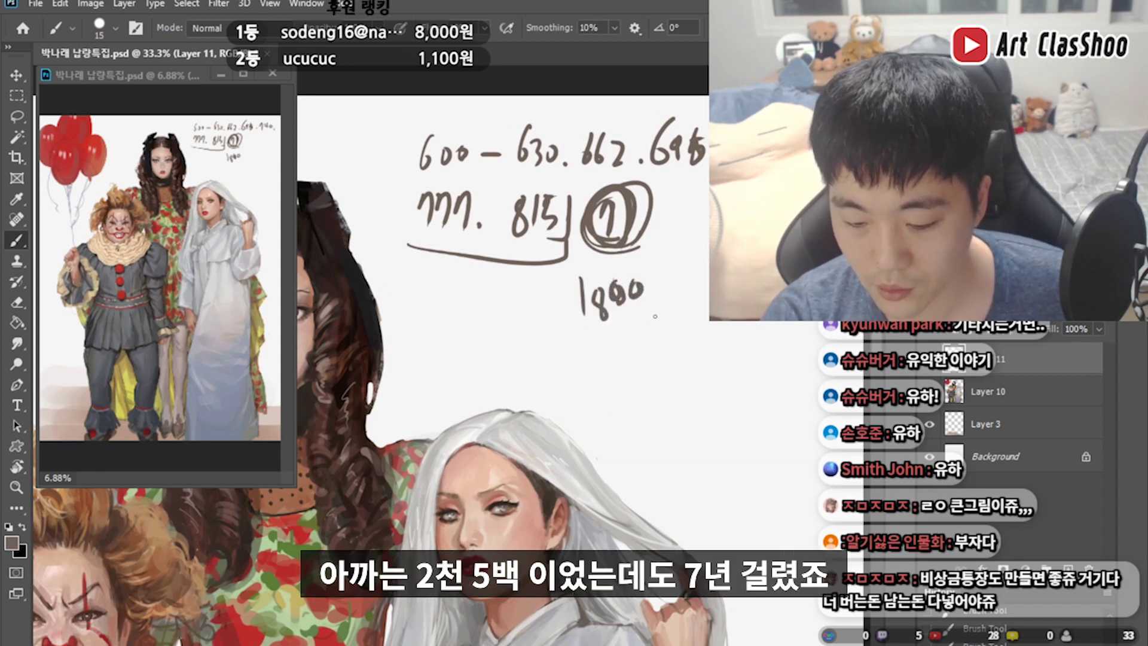
drag(655, 316, 631, 317)
- Add a column of circled 130, -20, 50 and 100 to the right of the circled 1800
drag(668, 366, 686, 329)
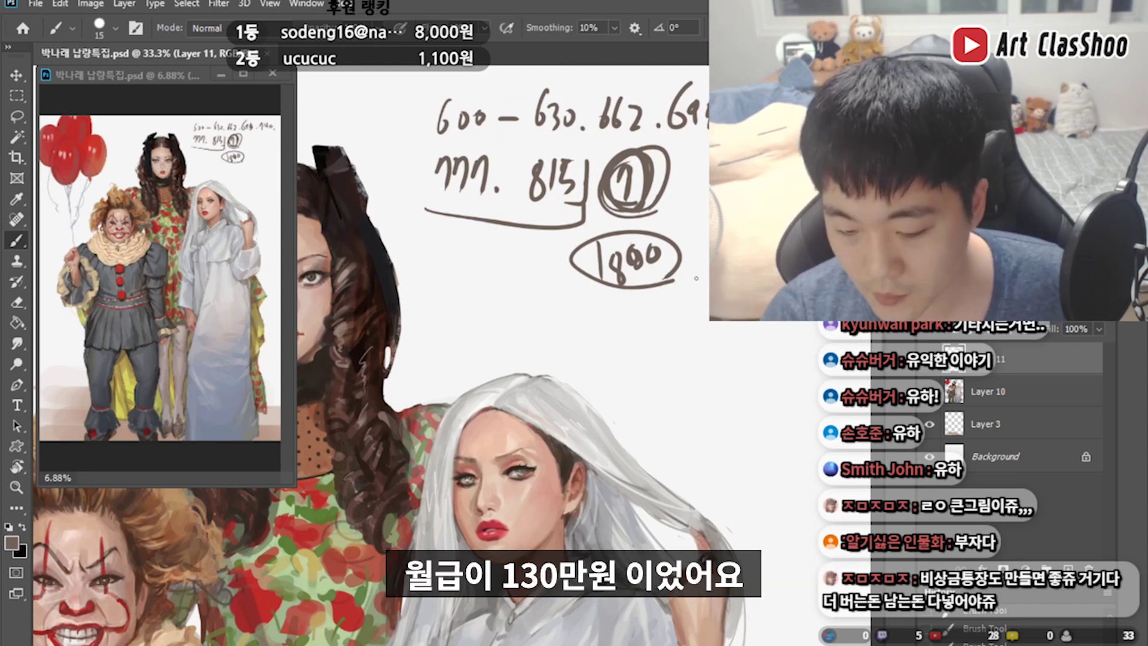
drag(703, 272, 674, 299)
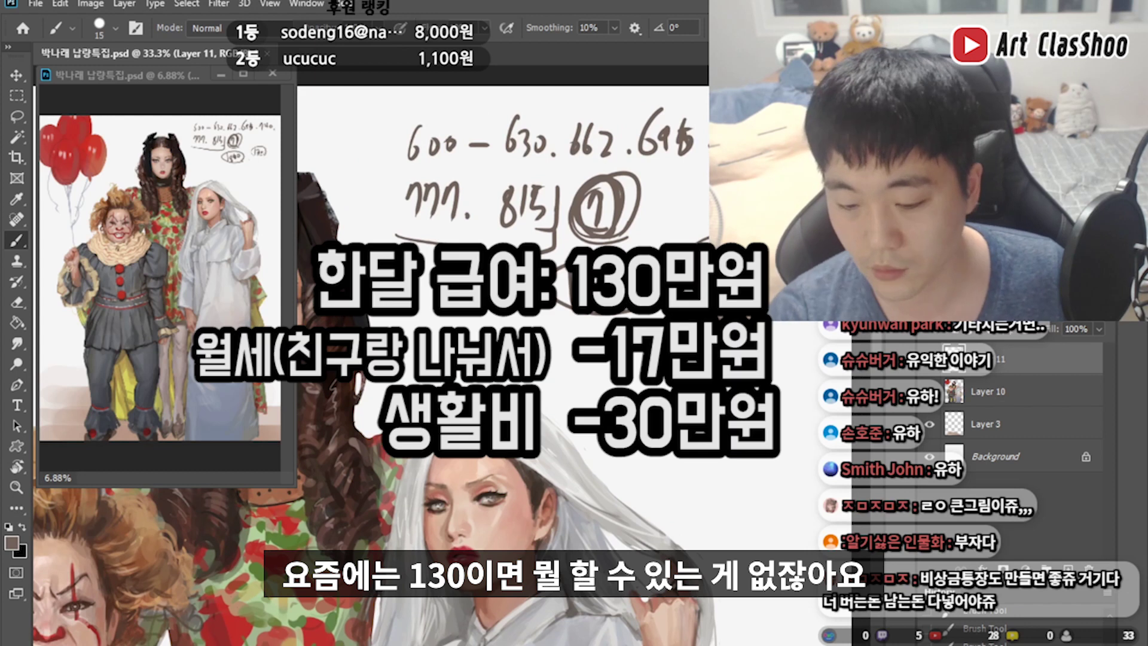
drag(673, 299, 662, 282)
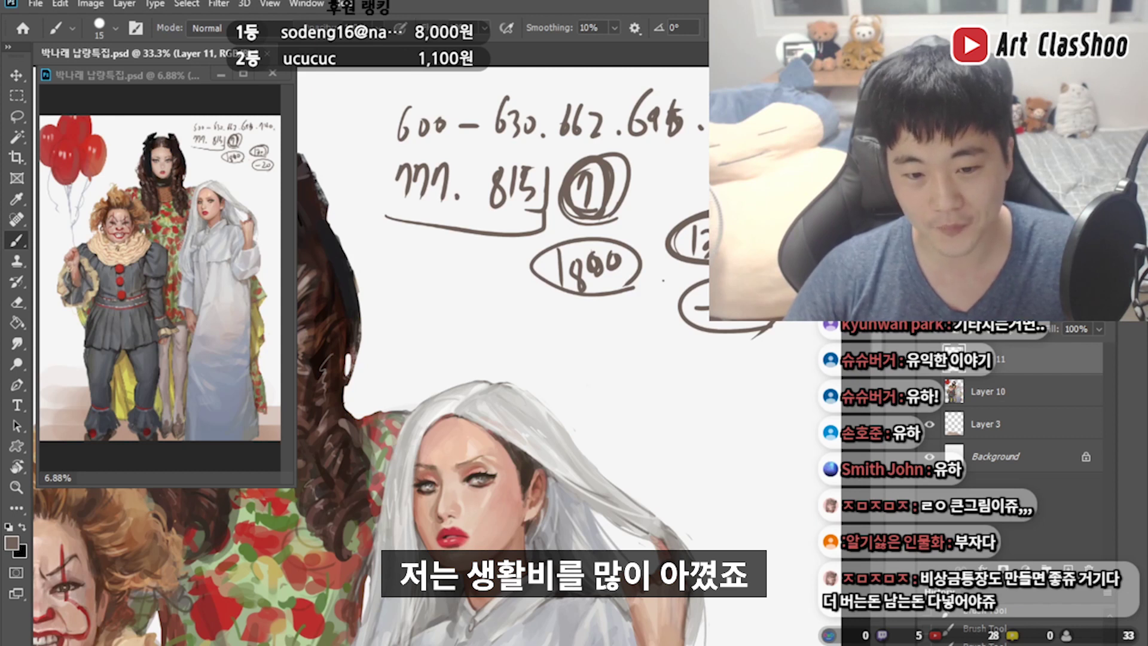
mouse_move(682, 384)
mouse_down()
mouse_move(669, 348)
mouse_move(686, 333)
mouse_up()
drag(675, 326, 679, 329)
drag(681, 359, 657, 353)
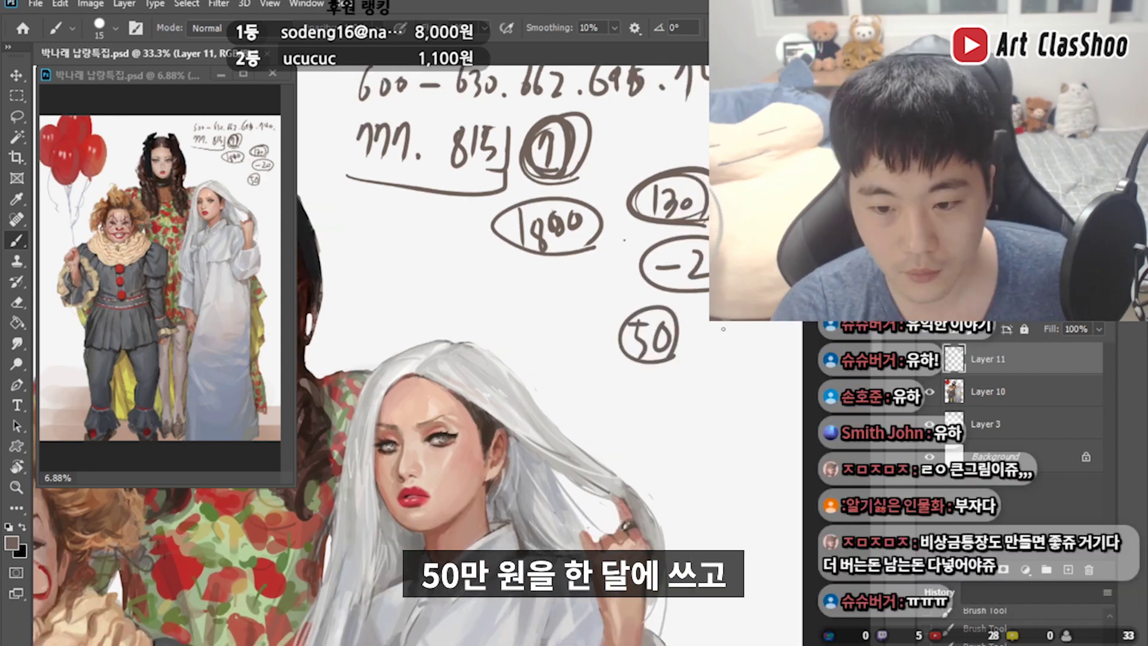
drag(478, 299, 499, 290)
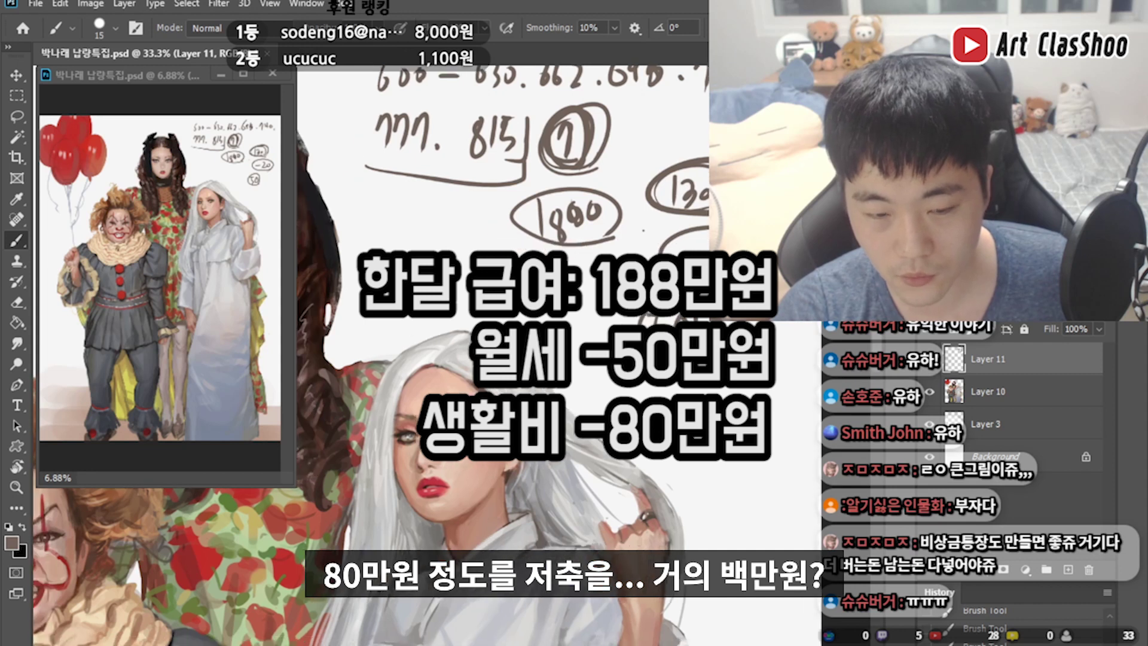
mouse_move(712, 363)
mouse_down()
mouse_move(688, 339)
mouse_move(685, 378)
mouse_move(705, 370)
mouse_up()
drag(658, 359, 644, 302)
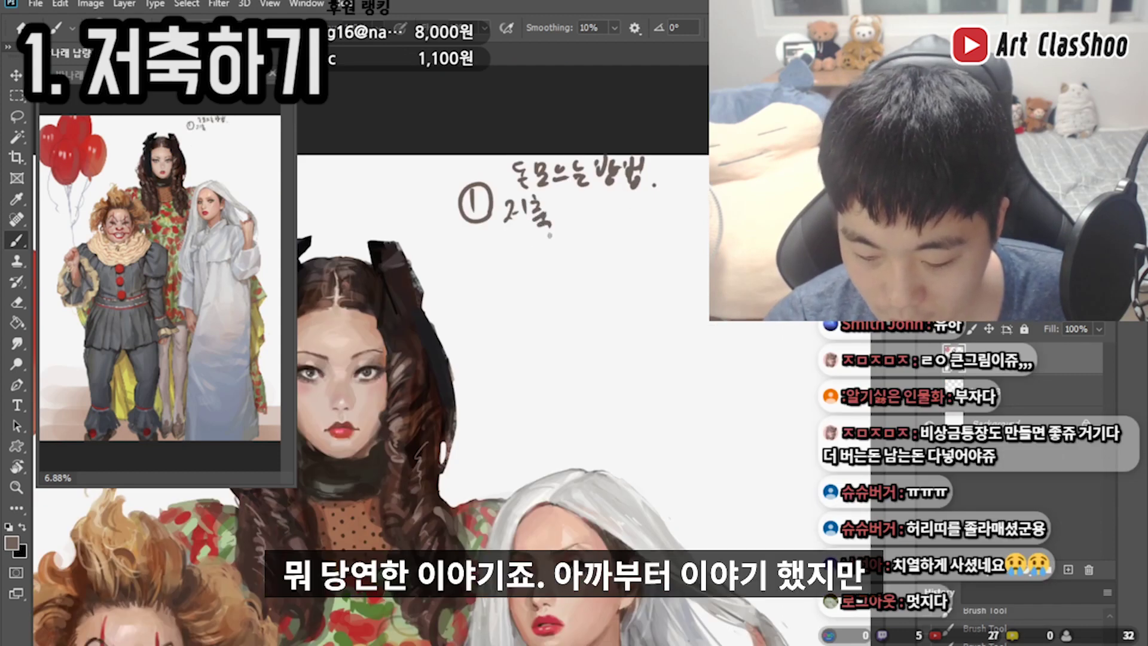
- Add two trailing dots after '① 저축' under the '돈모으는 방법.' heading
click(560, 225)
click(570, 221)
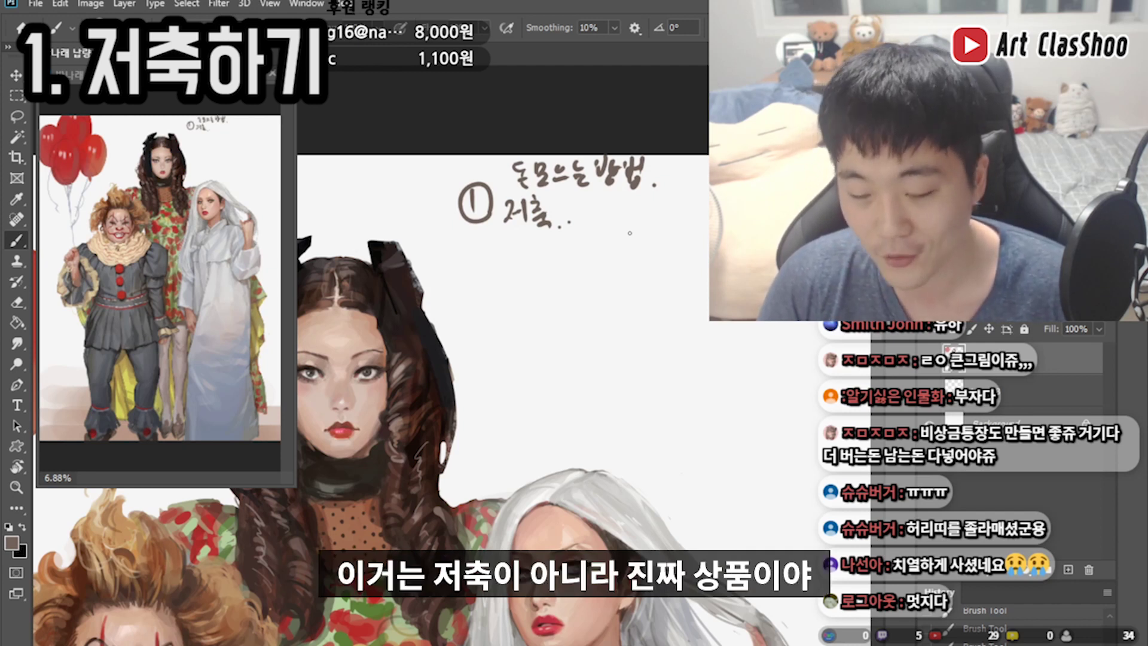
- Write looped savings figures after '저축..' with a circled 150 and a boxed 20 below
mouse_move(597, 196)
mouse_down()
mouse_move(596, 210)
mouse_move(682, 207)
mouse_up()
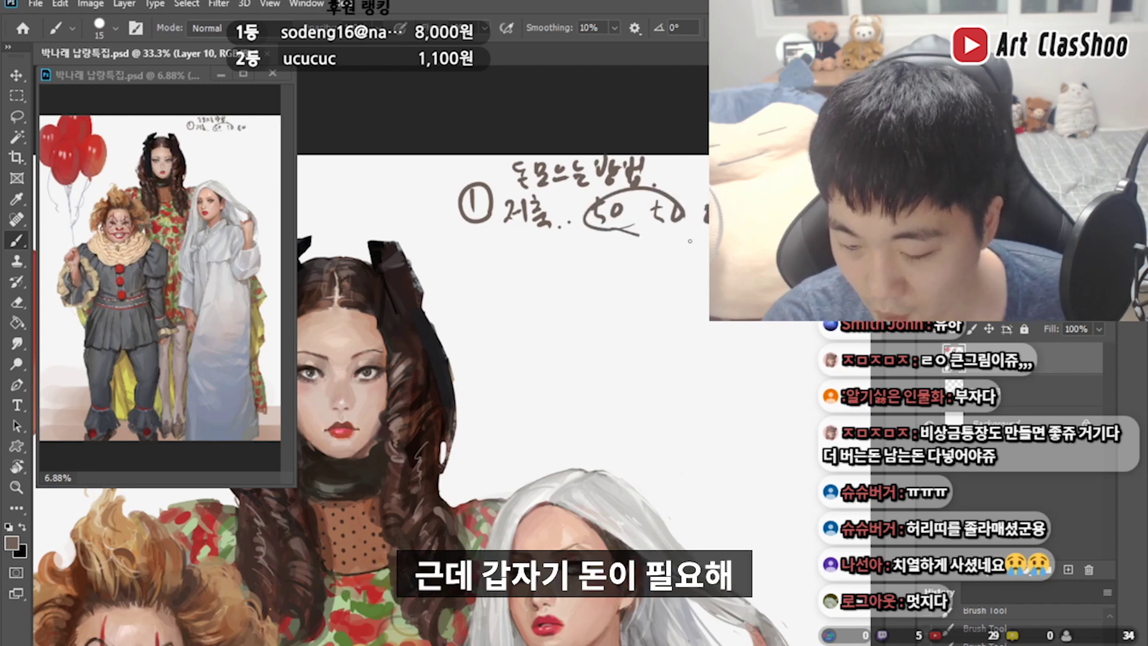
drag(639, 236, 679, 178)
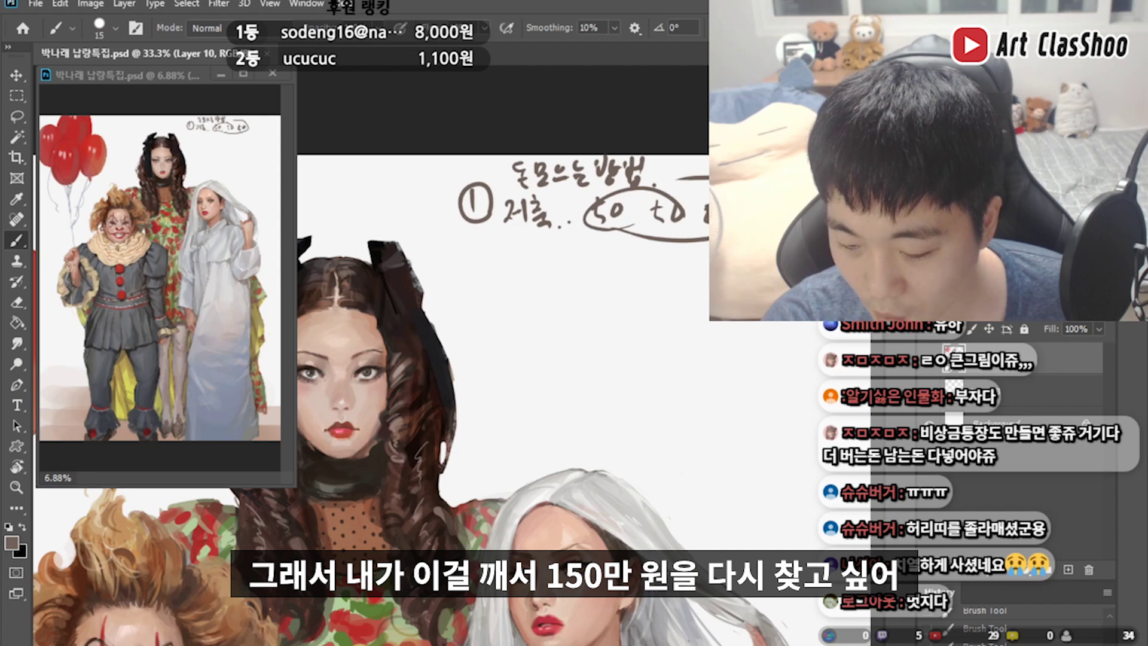
drag(645, 263, 706, 236)
drag(706, 299, 661, 323)
drag(700, 347, 778, 359)
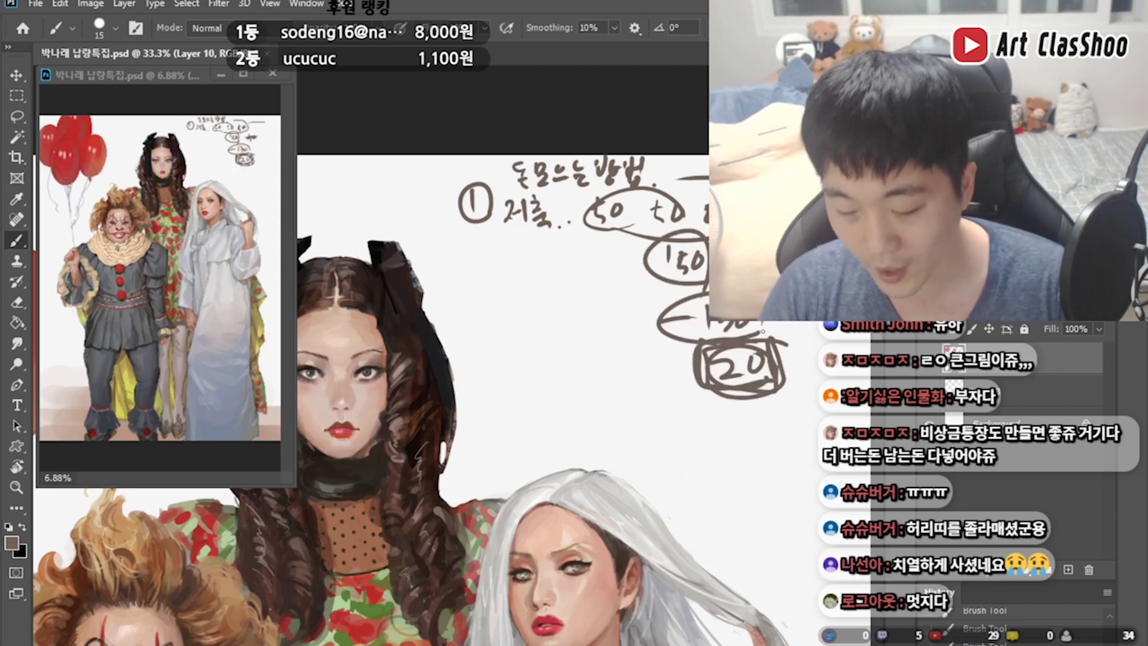
drag(719, 392, 773, 383)
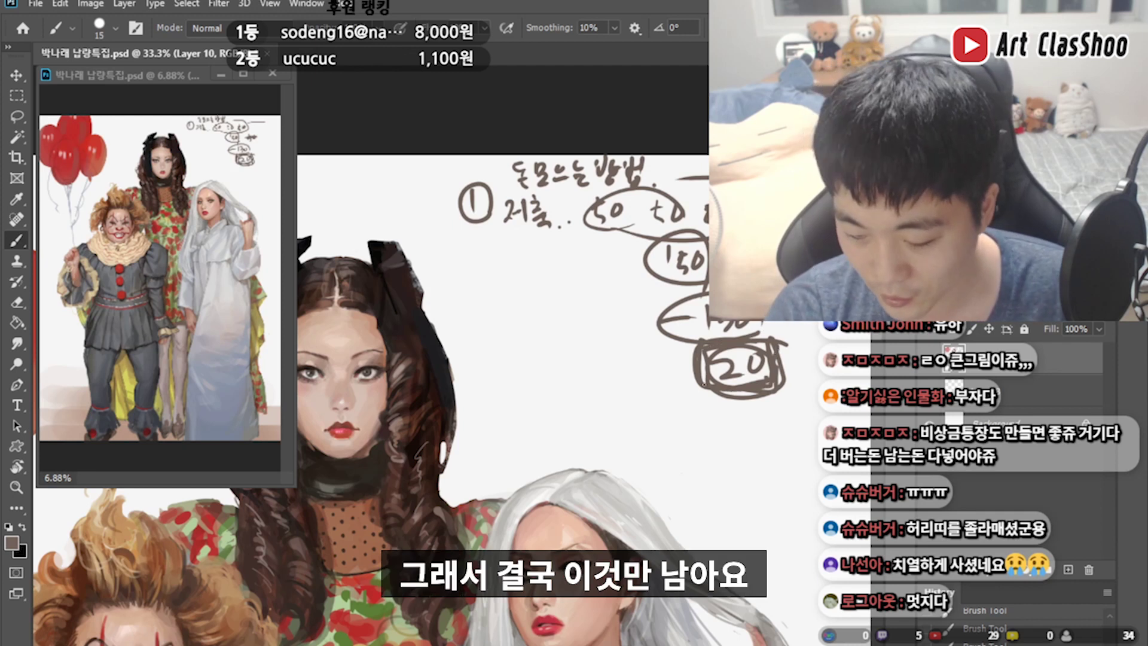
drag(705, 178, 709, 242)
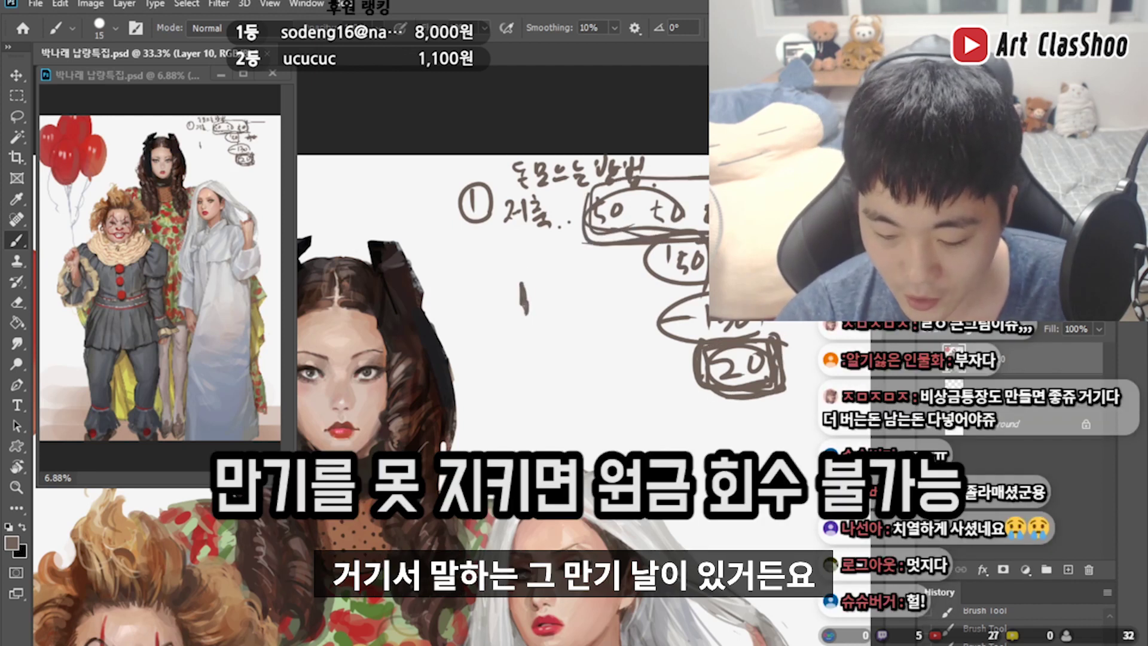
- Write a circled 만기 with a circled 10 beneath it and a plus sign beside it
drag(525, 286, 528, 312)
drag(535, 283, 562, 299)
mouse_move(543, 341)
mouse_down()
mouse_move(544, 354)
mouse_move(556, 343)
mouse_up()
drag(565, 327, 577, 359)
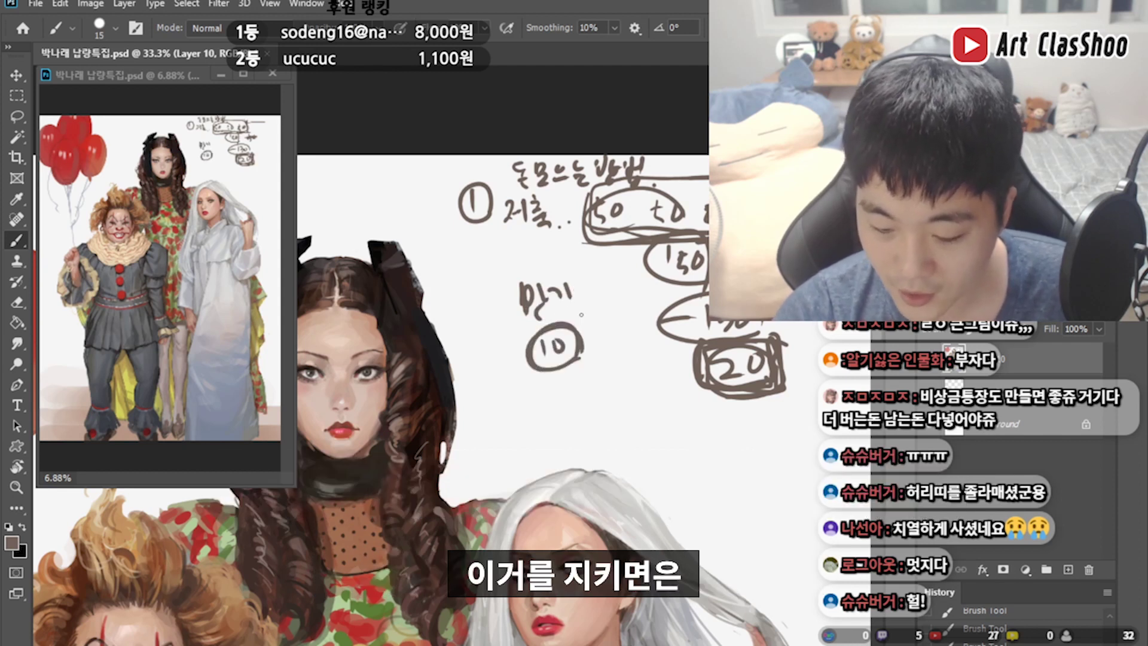
drag(579, 299, 574, 293)
mouse_move(559, 362)
mouse_down()
mouse_move(571, 388)
mouse_move(609, 383)
mouse_up()
mouse_move(599, 372)
mouse_down()
mouse_move(617, 370)
mouse_move(530, 362)
mouse_up()
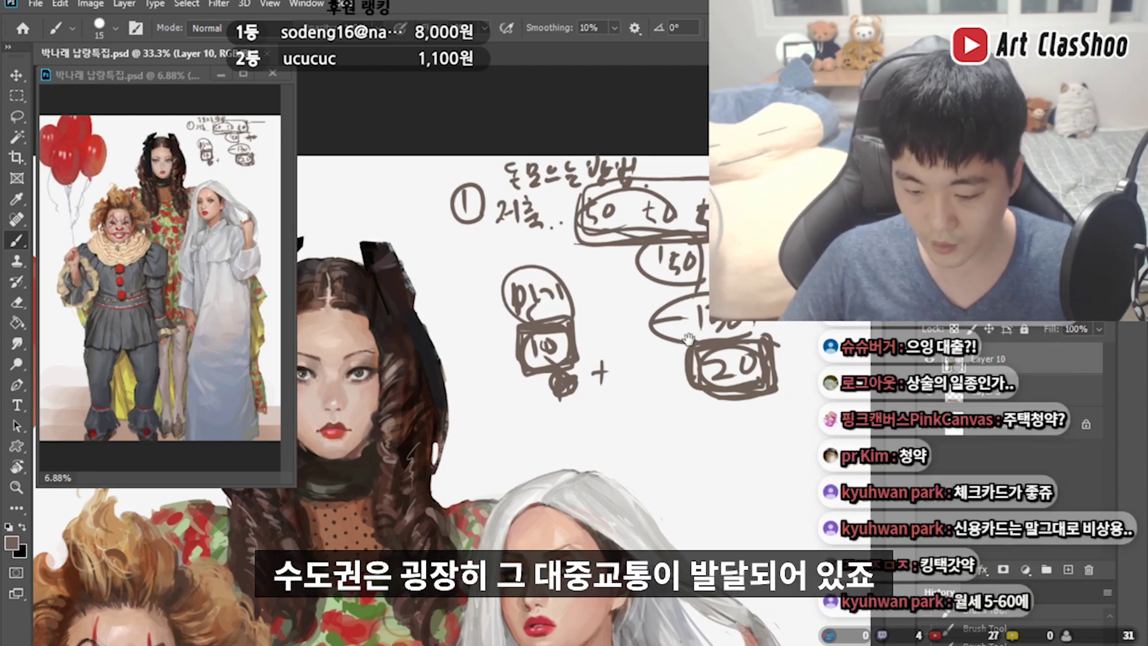
- Pan the view across the brown savings notes above the painted women
drag(479, 359, 449, 372)
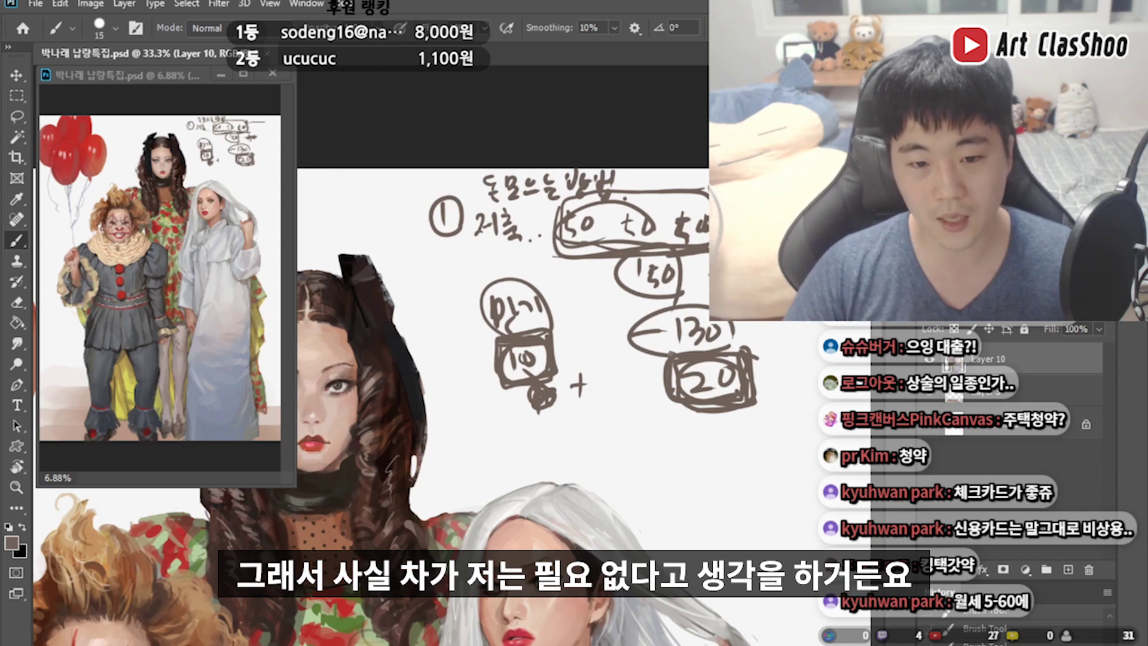